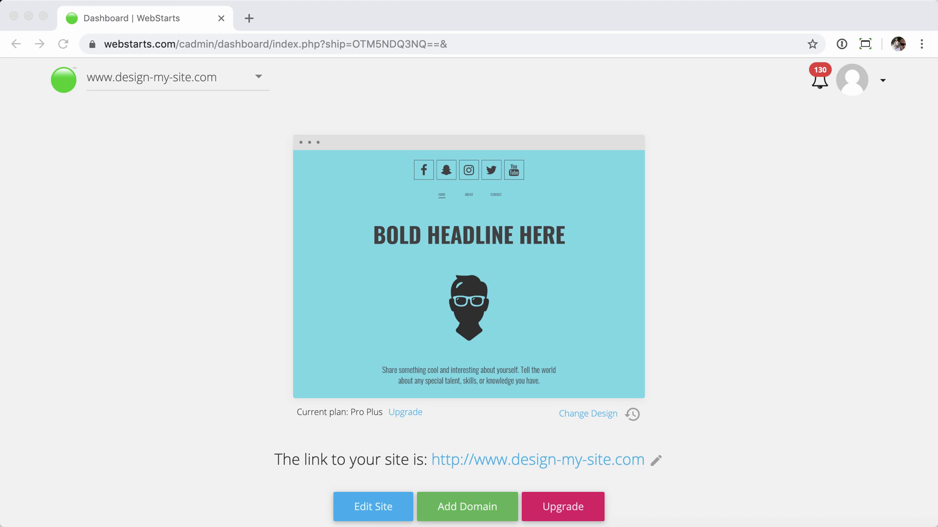
Go to the store's Shipping rules list and note the Domestic rule's Free Shipping calculation.
click(723, 341)
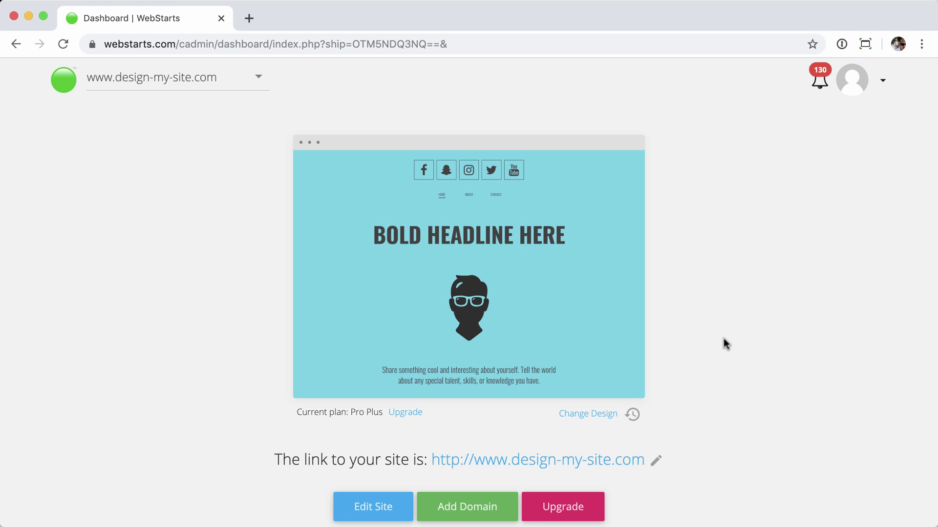
scroll(723, 340, down, 6)
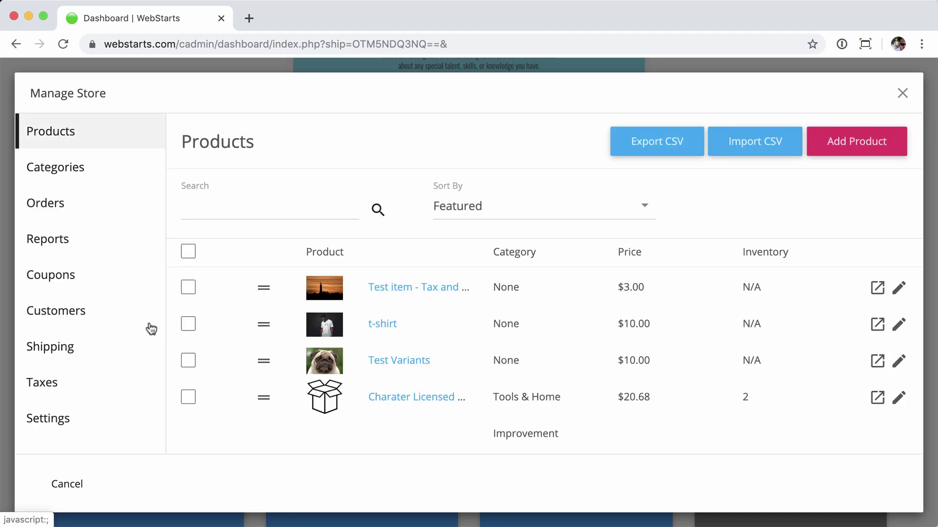
click(54, 350)
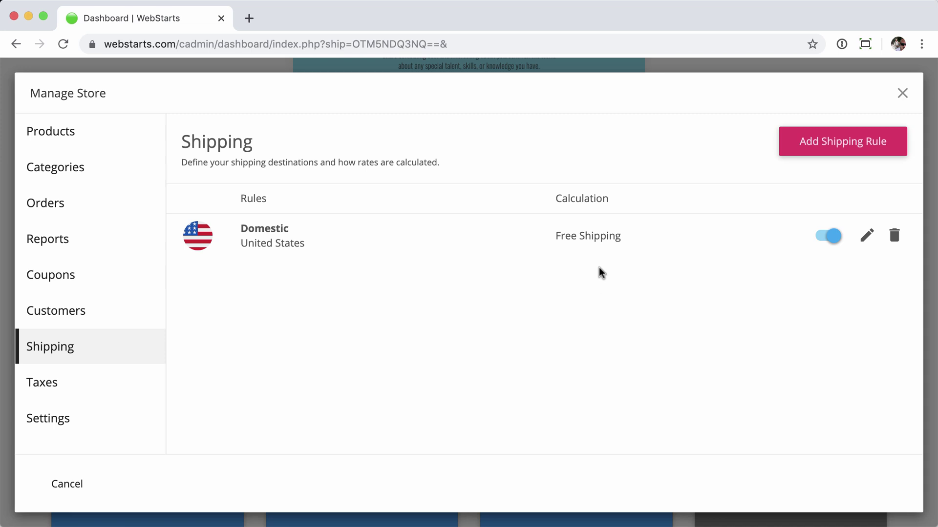
drag(649, 237, 540, 233)
click(540, 232)
Edit the Domestic rule and show its Shipping Option choices.
click(867, 236)
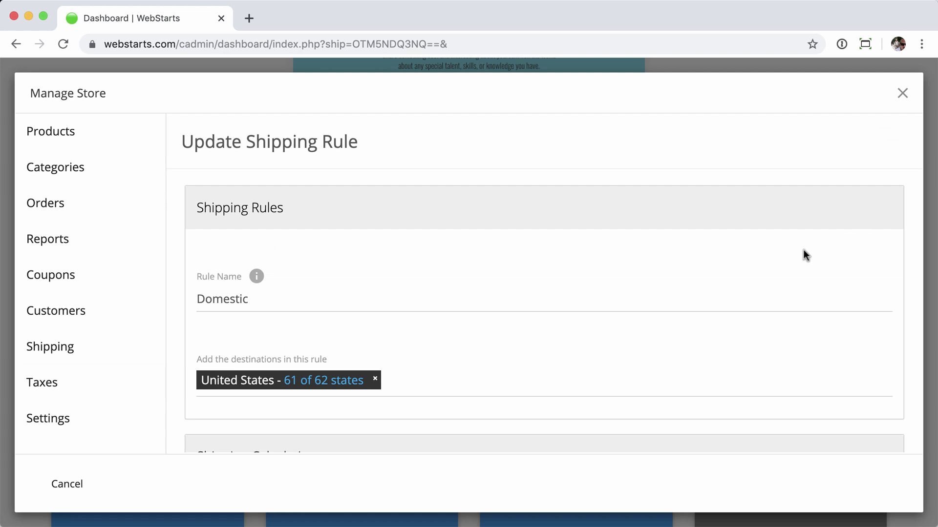
scroll(538, 281, down, 5)
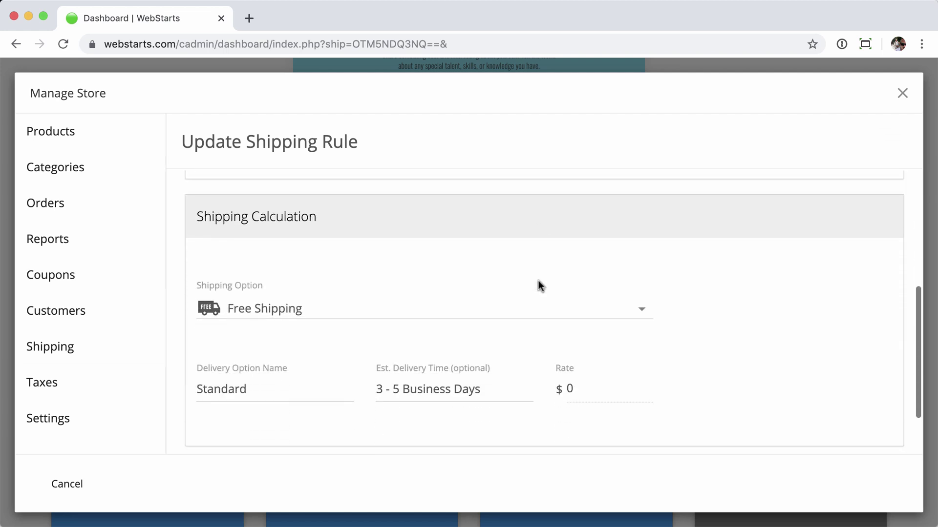
click(352, 288)
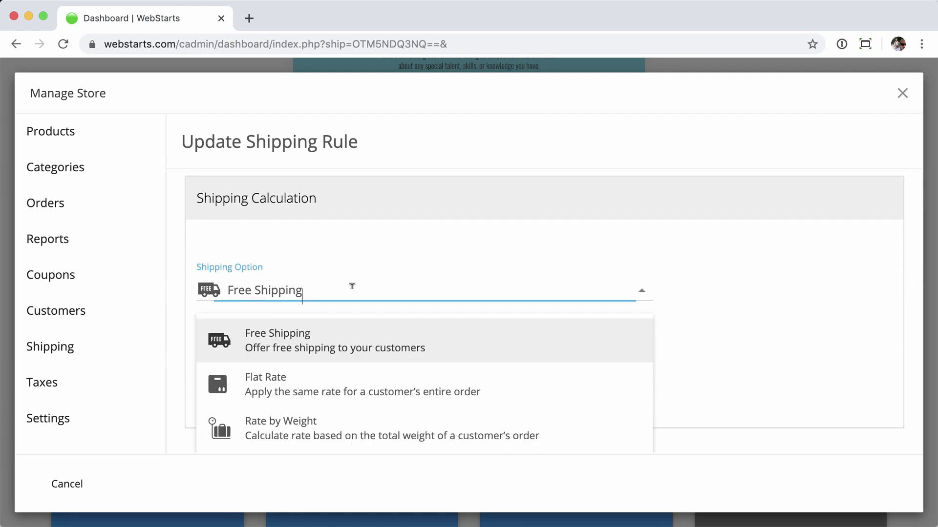
scroll(362, 375, down, 3)
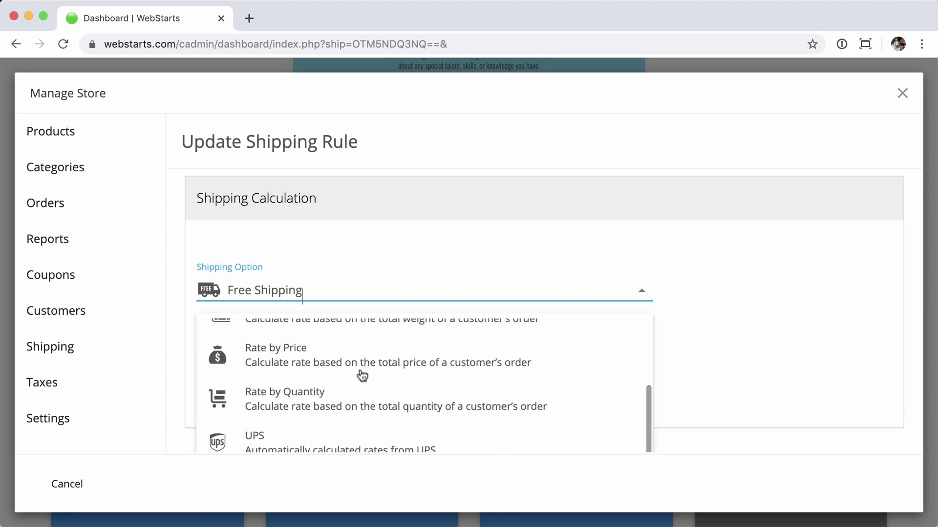
scroll(335, 425, down, 2)
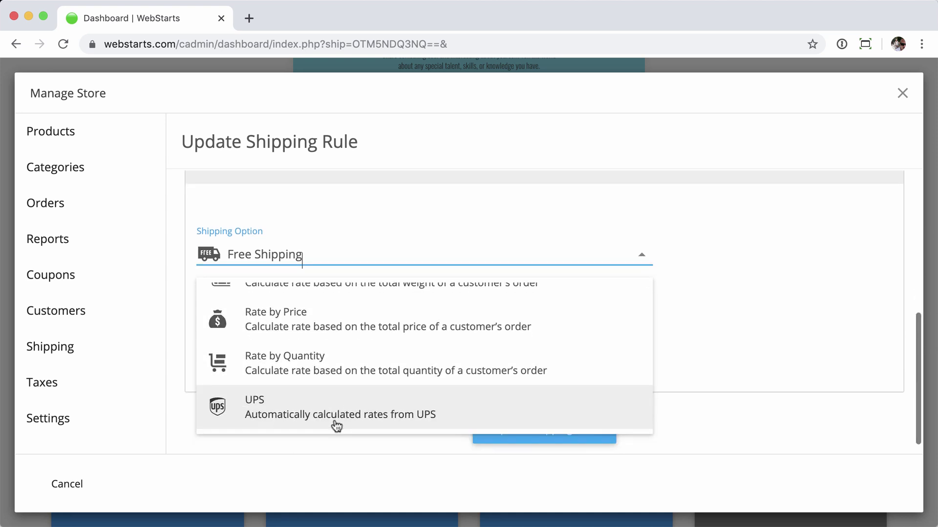
Set the Domestic rule's shipping option to UPS and check the ship-from city, postal code, country and state.
click(492, 409)
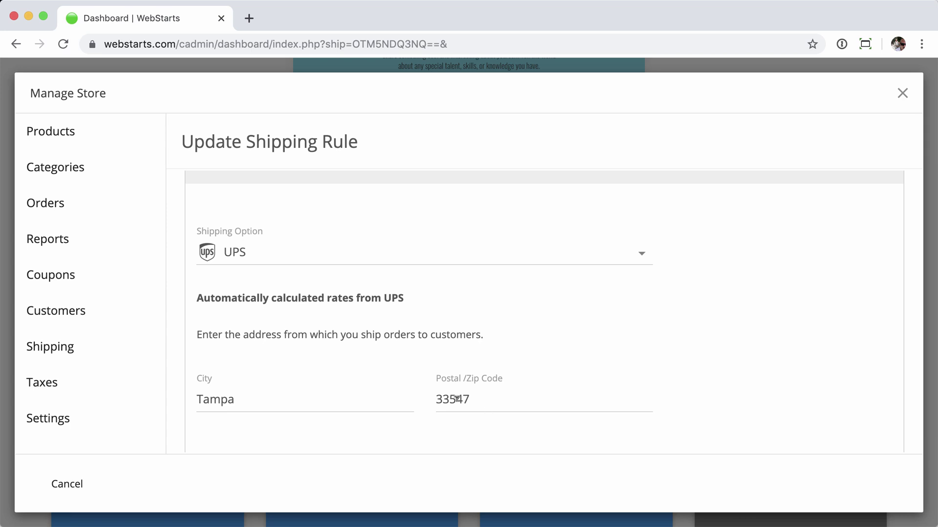
double_click(436, 398)
click(718, 361)
scroll(713, 400, down, 3)
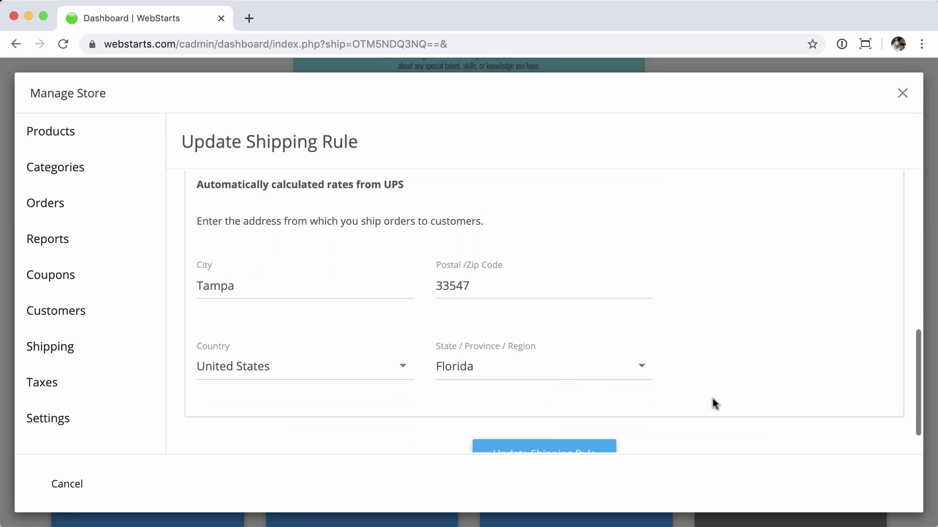
click(272, 274)
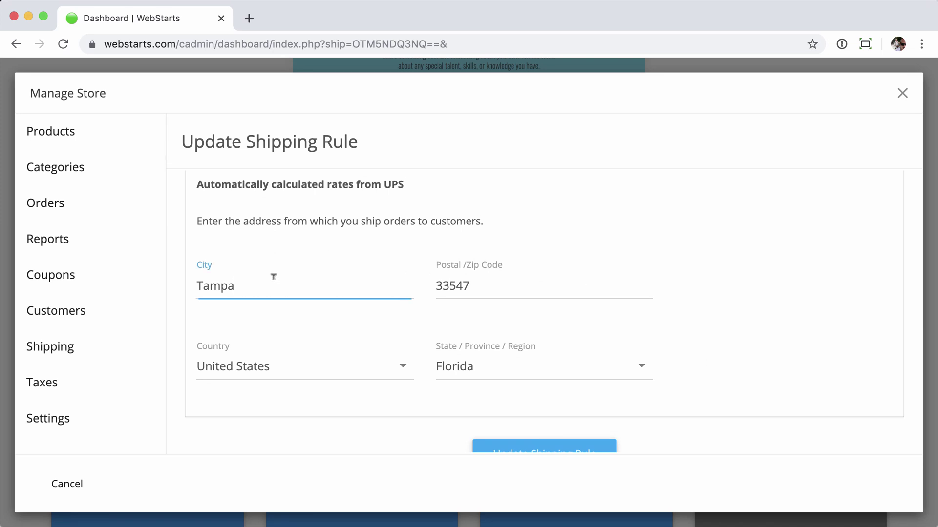
click(484, 290)
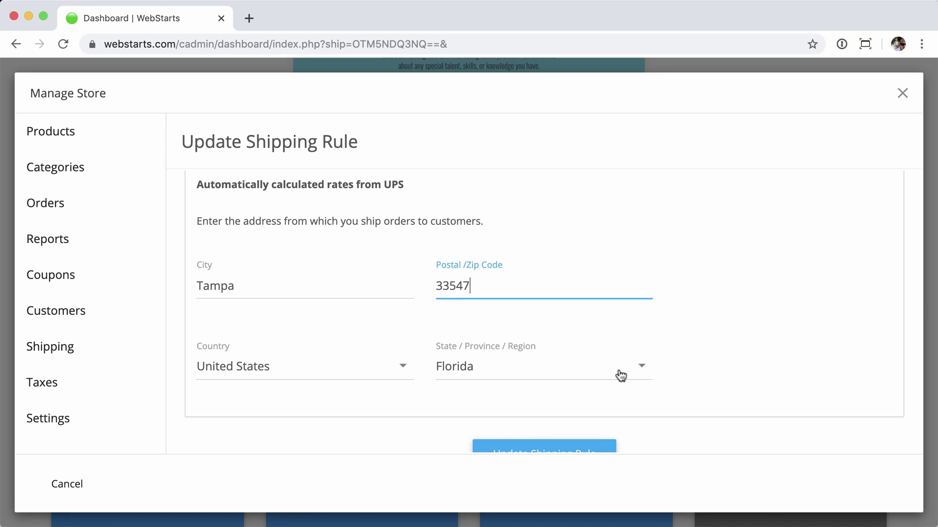
click(724, 360)
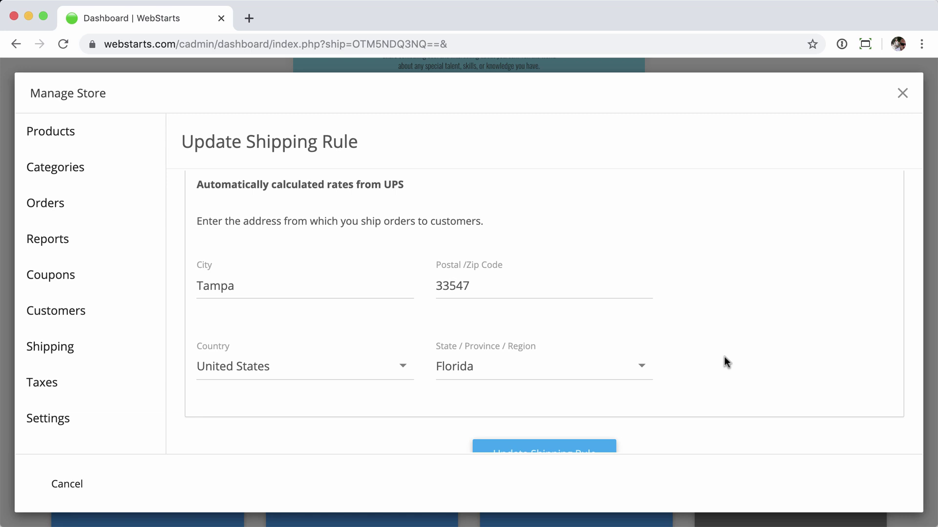
scroll(725, 362, down, 2)
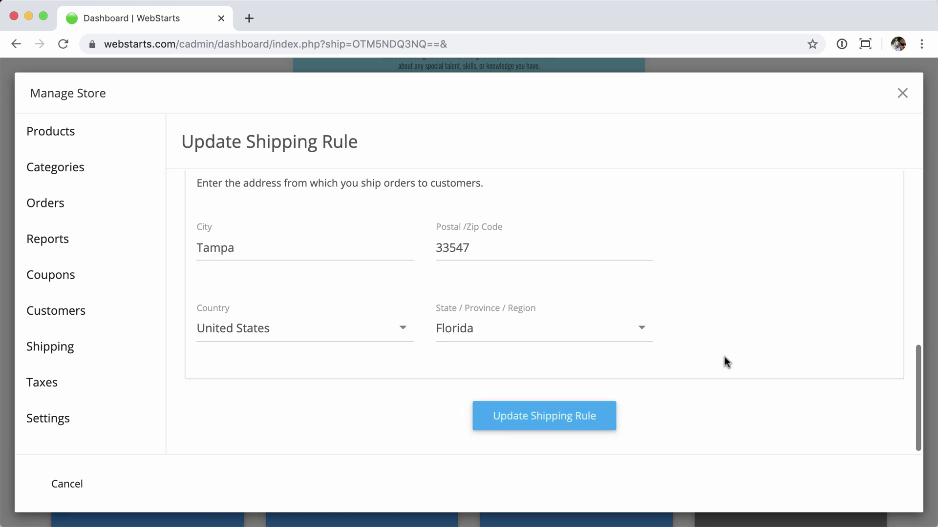
Save the Domestic rule so its calculation reads Calculated rates from UPS.
click(550, 421)
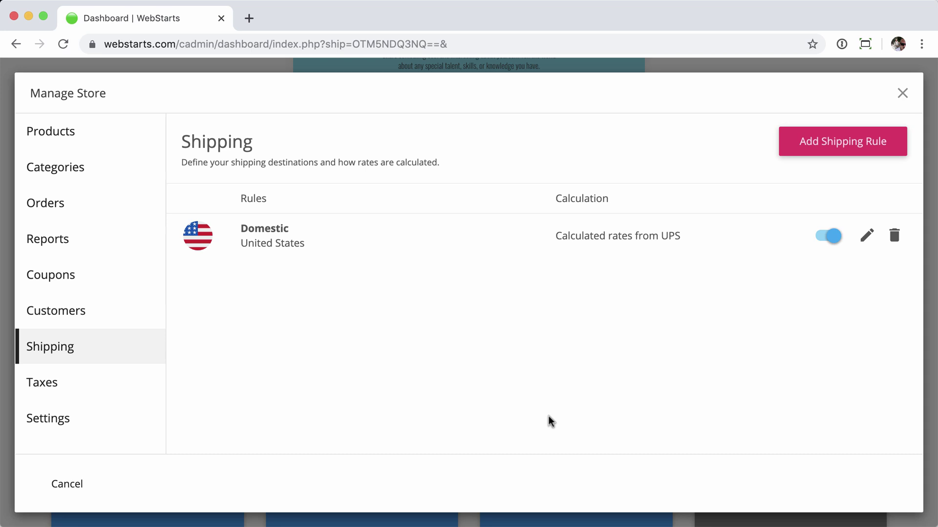
Open the t-shirt product page from the store's product list.
click(53, 132)
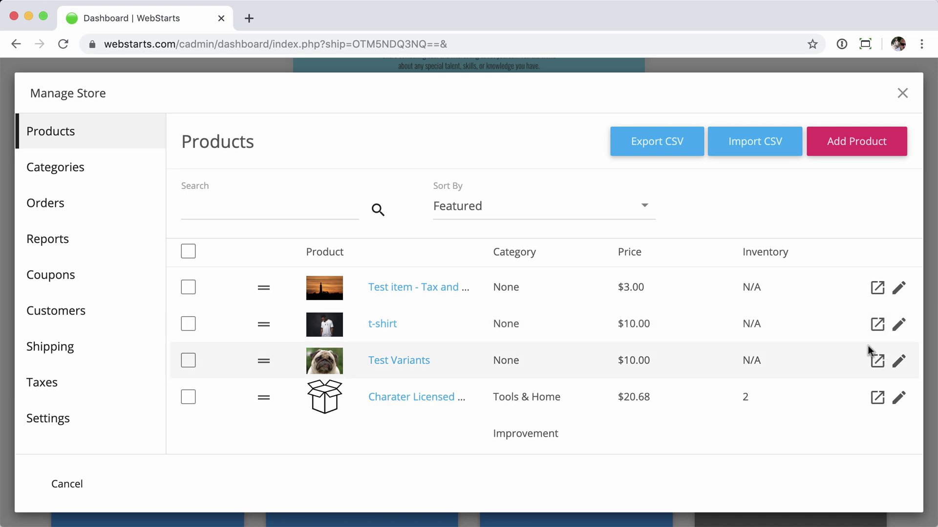
click(876, 324)
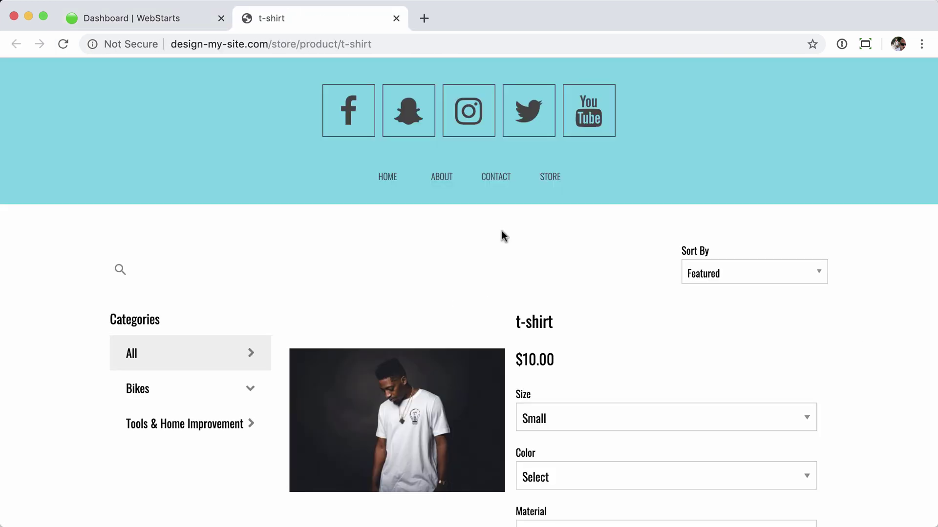
scroll(854, 356, down, 3)
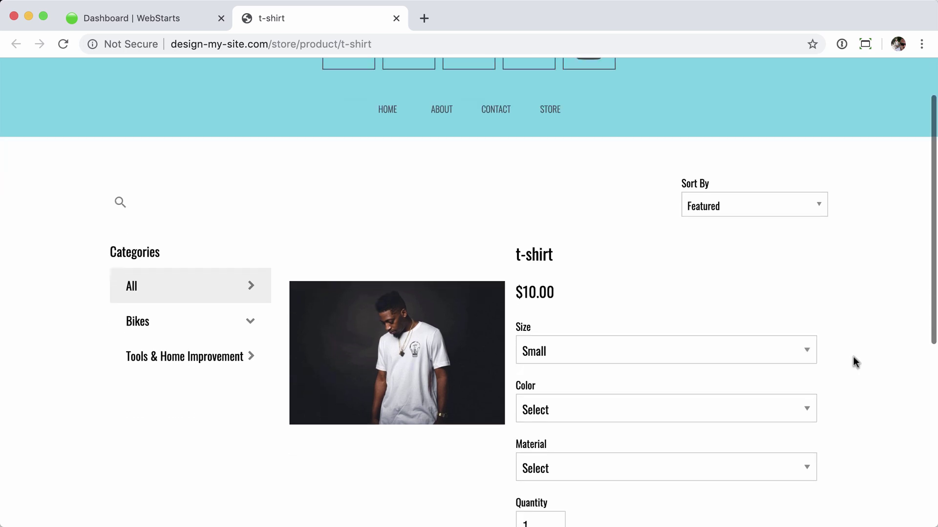
Choose size Large, colour Red and material Cotton, then add the t-shirt to the cart.
click(688, 335)
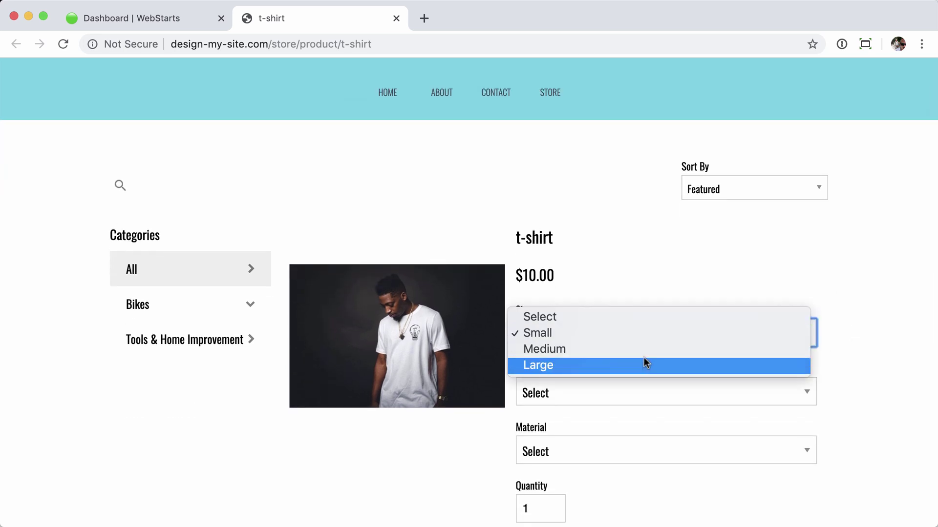
click(643, 362)
click(611, 394)
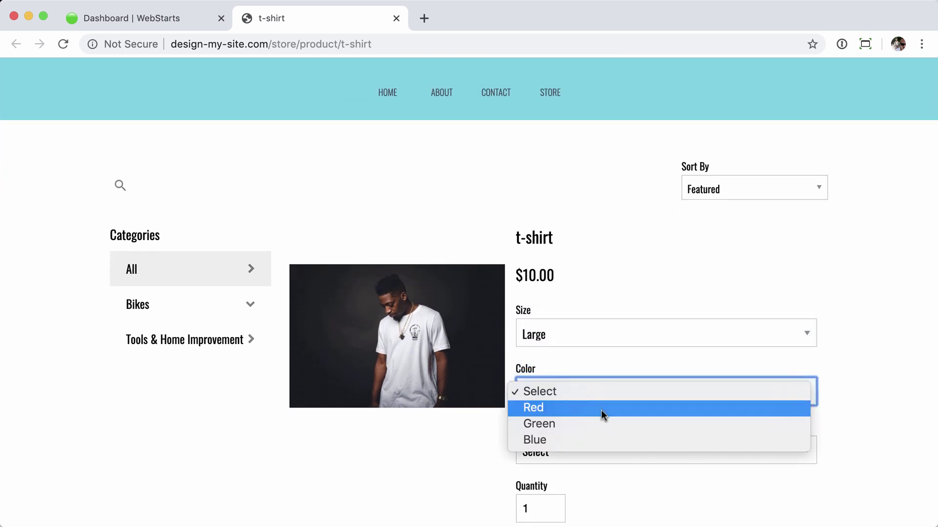
click(602, 409)
click(598, 450)
click(592, 465)
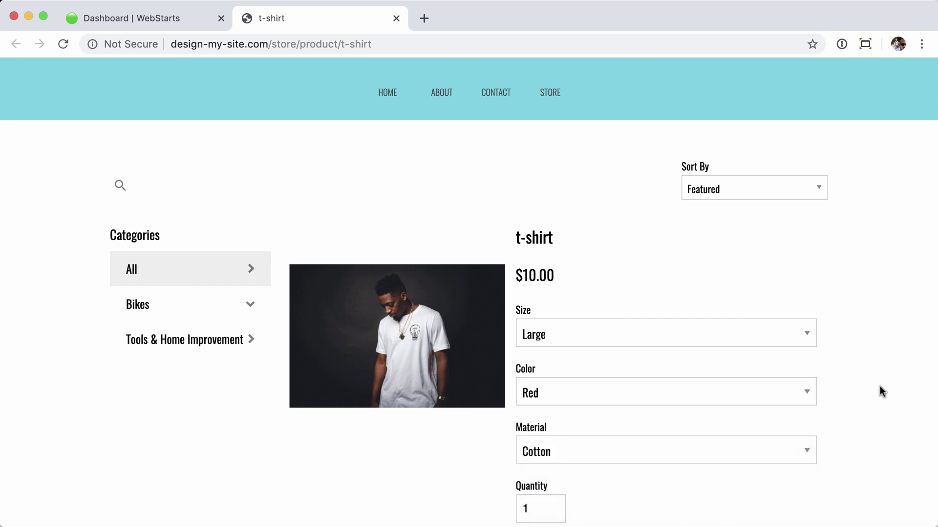
scroll(879, 390, down, 3)
click(552, 488)
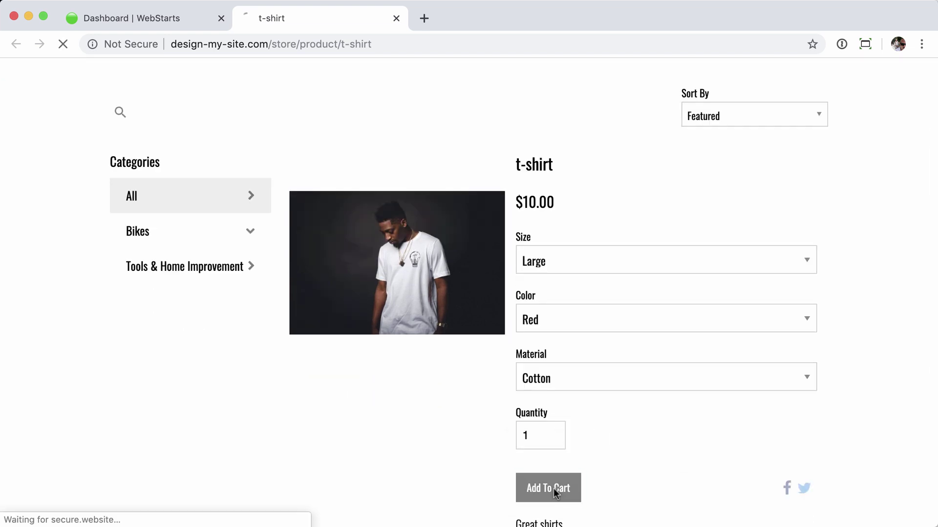
scroll(874, 208, down, 3)
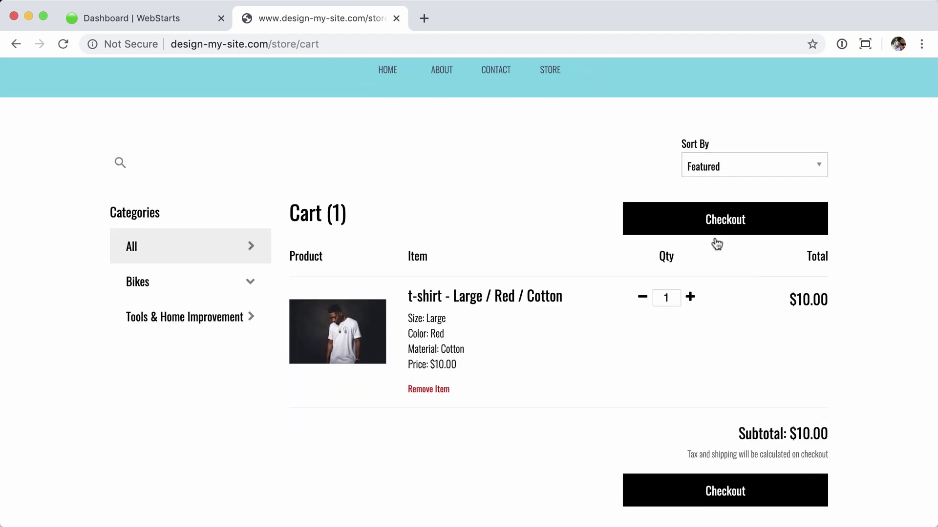
Proceed to checkout and review the $14.92 Ground Residential shipping and $25.92 total.
click(731, 222)
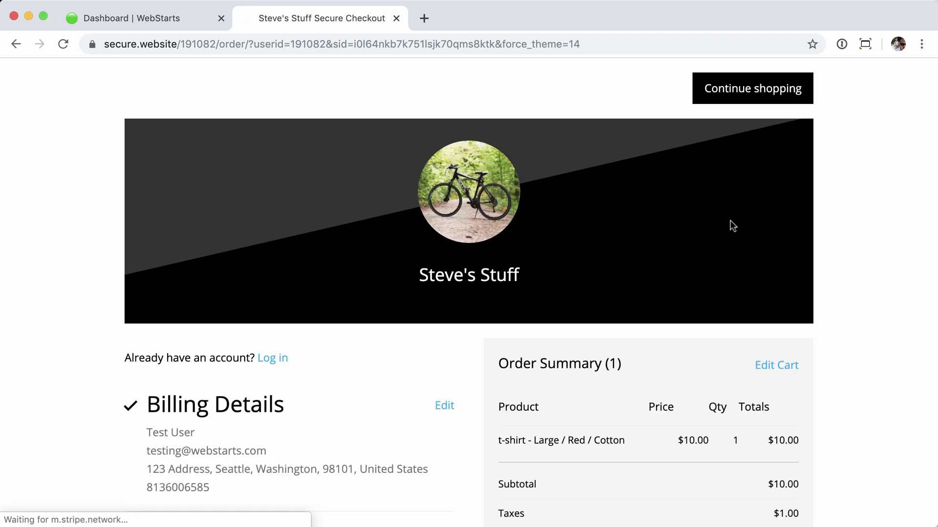
scroll(829, 253, down, 4)
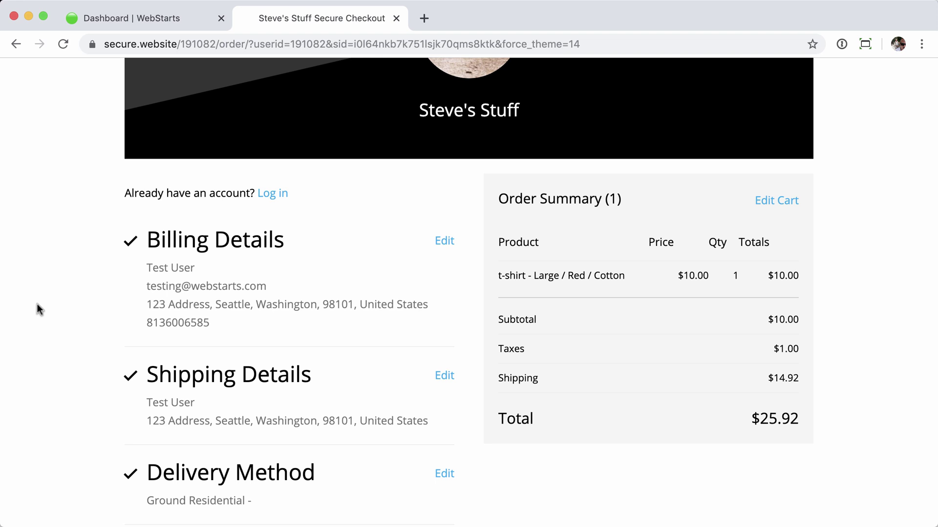
scroll(39, 309, down, 5)
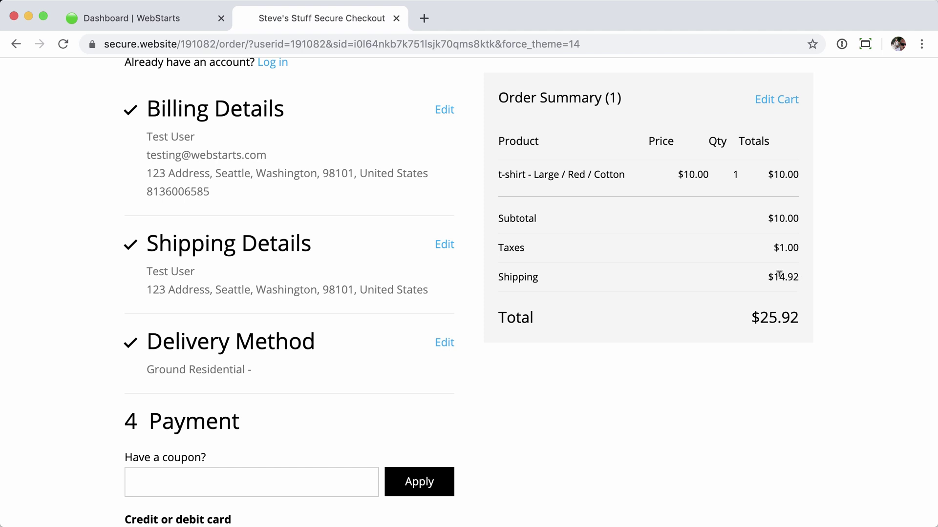
Try Ground Commercial as the checkout's delivery method and recalculate shipping.
click(444, 346)
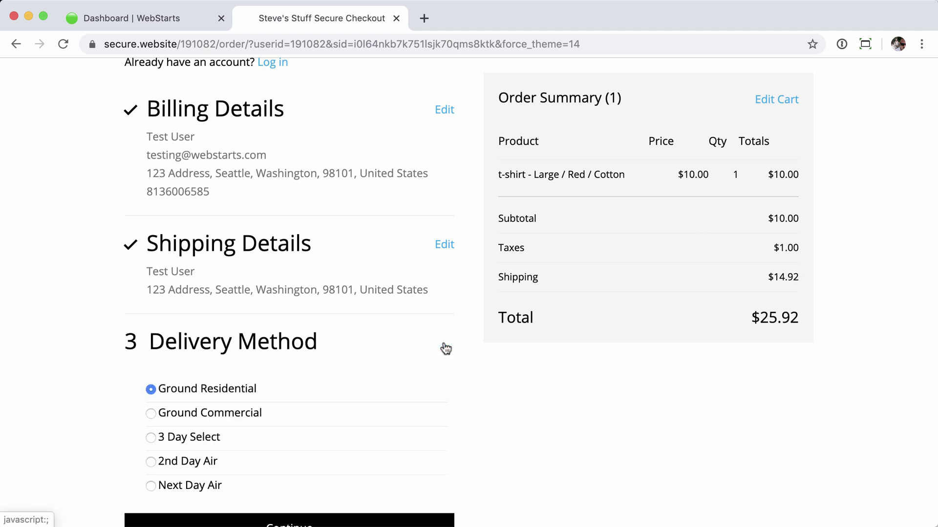
scroll(395, 379, down, 3)
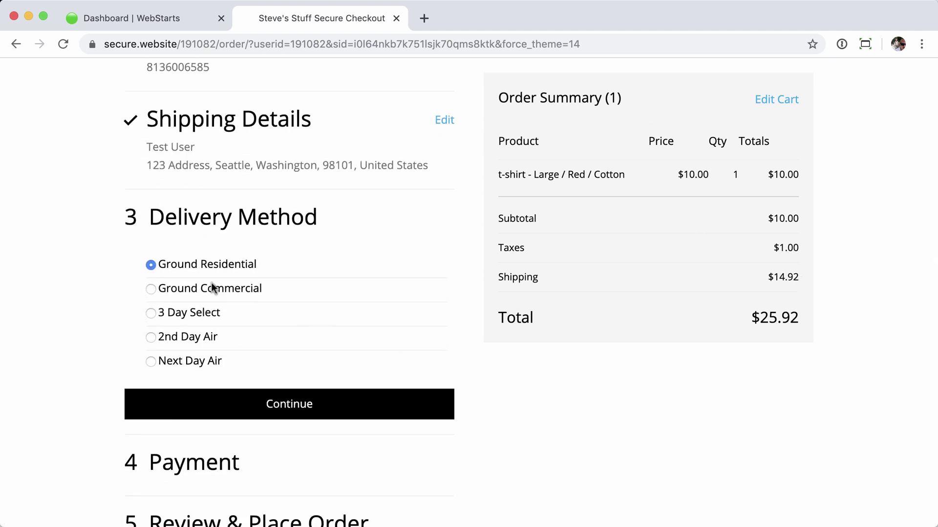
click(192, 297)
click(303, 405)
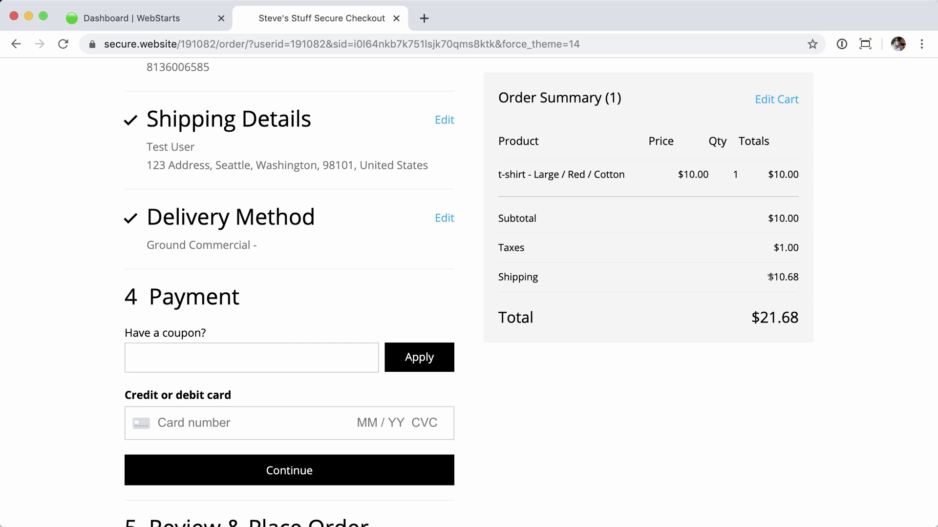
Switch delivery to Next Day Air, making shipping $85.86 and the total $96.86.
click(442, 218)
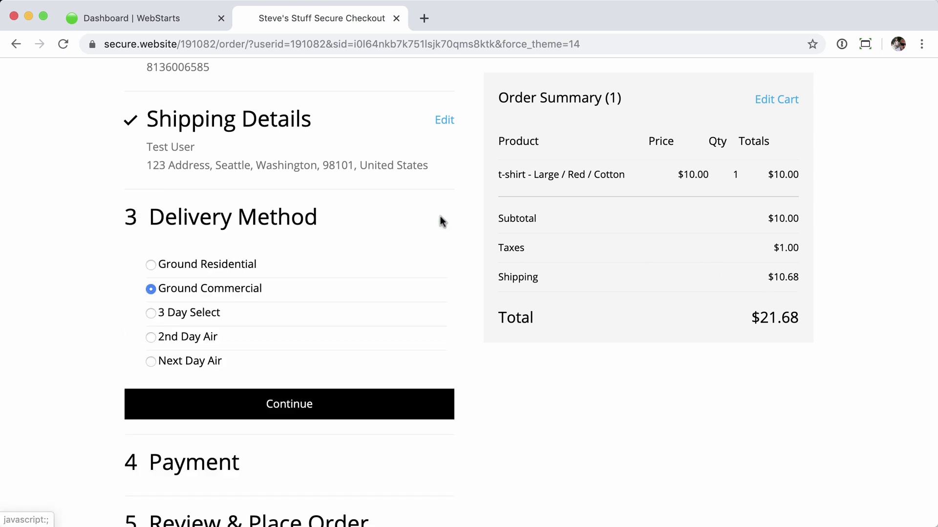
click(179, 360)
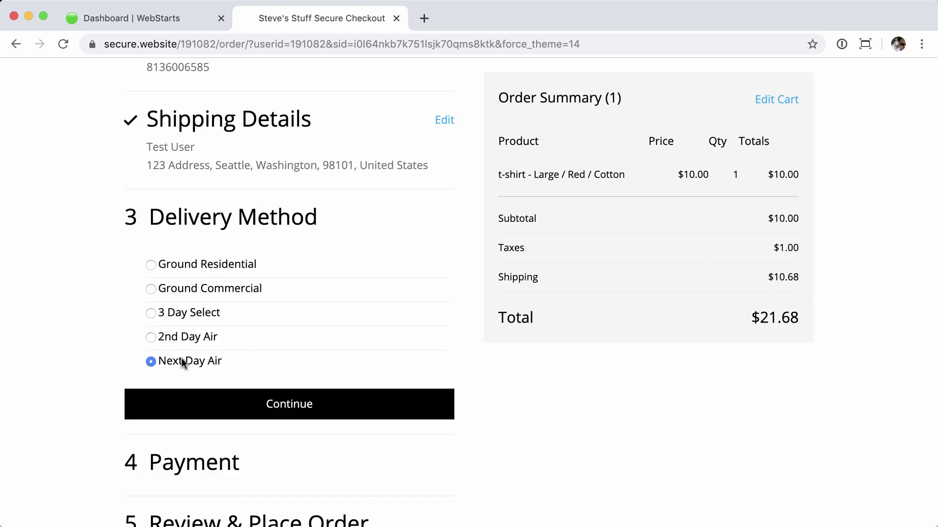
click(298, 415)
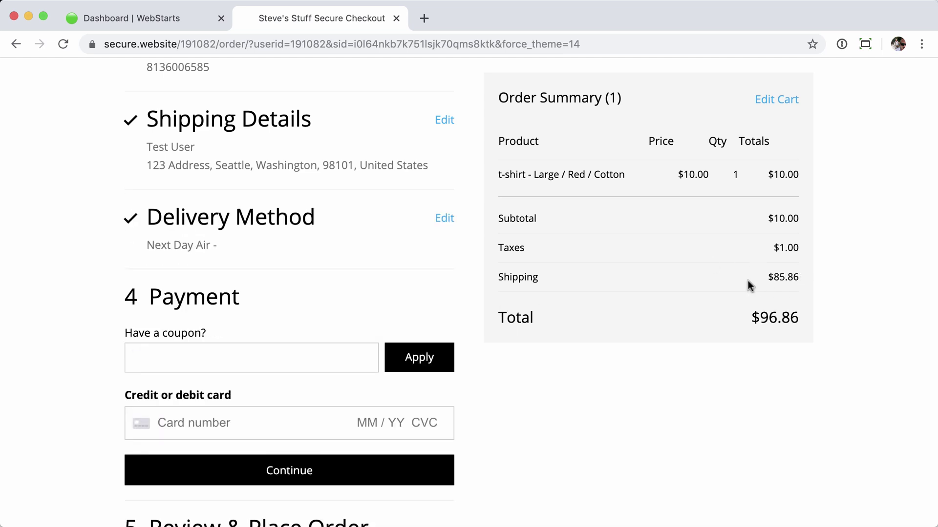
click(444, 219)
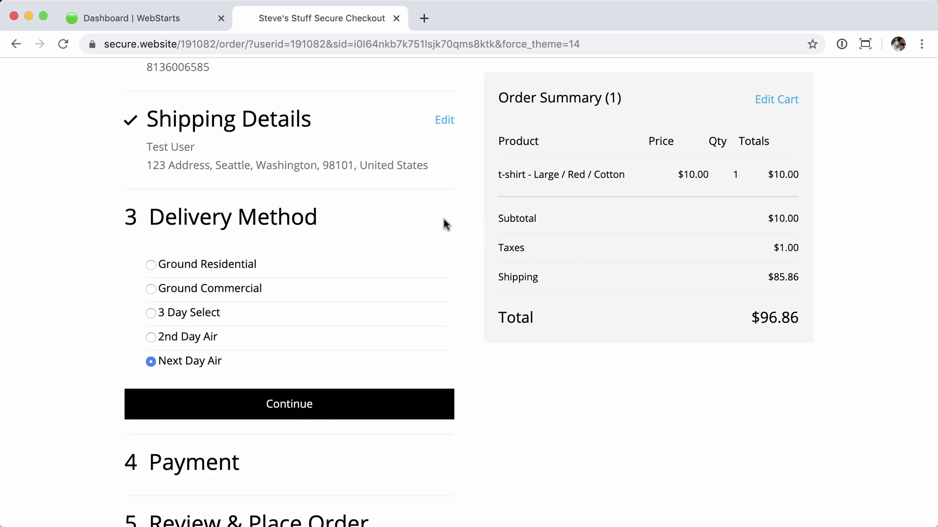